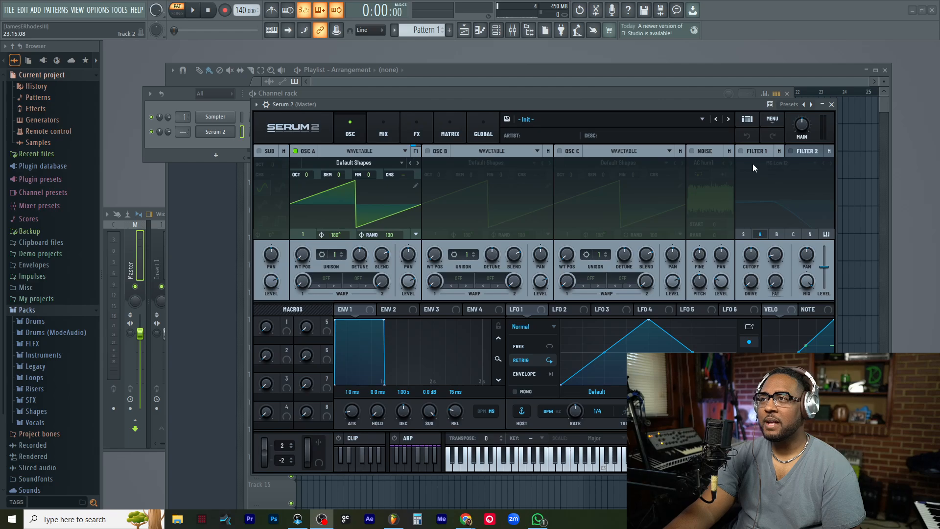
# Turn on Filter 1 for Oscillator A and sweep its cutoff
pyautogui.click(742, 151)
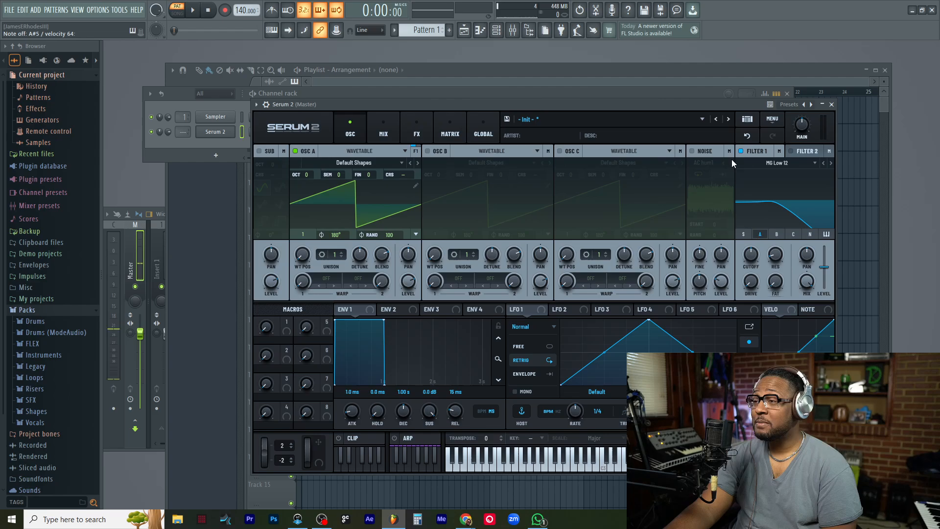
pyautogui.moveTo(748, 256); pyautogui.dragTo(763, 266)
# Try the Cmb + flange type on Filter 1 and sweep its cutoff to hear the effect
pyautogui.click(802, 161)
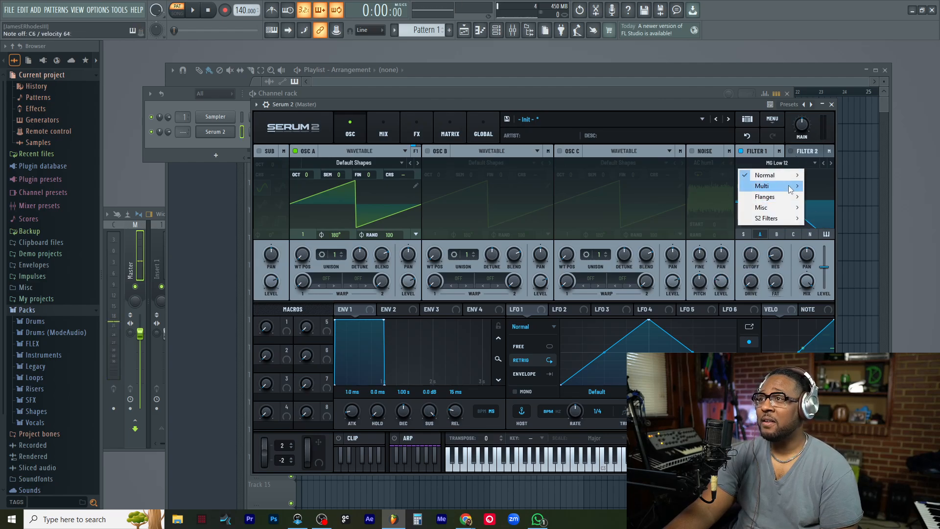
pyautogui.moveTo(786, 199)
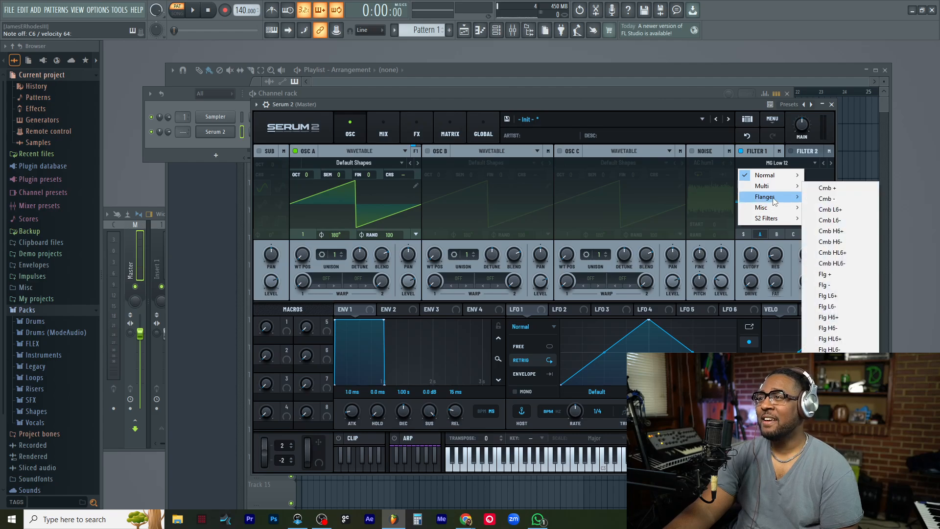
pyautogui.click(826, 188)
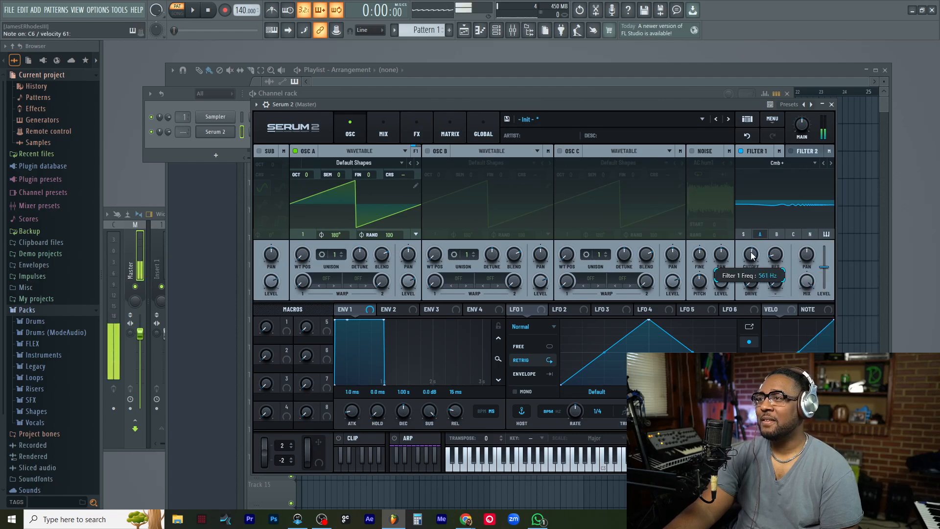
pyautogui.moveTo(771, 243); pyautogui.dragTo(749, 285)
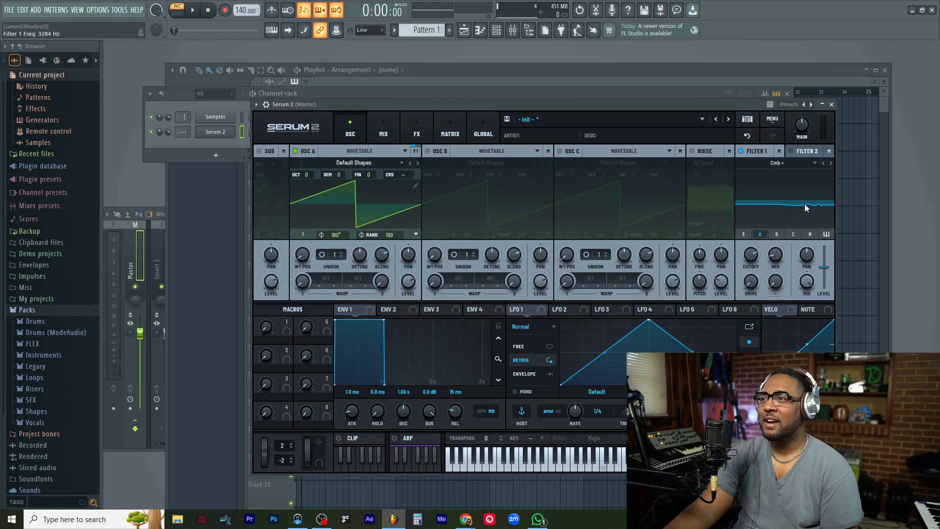
# Set the Filter 1 type to MG Low 24 and adjust its cutoff to darken the sound
pyautogui.click(815, 164)
pyautogui.moveTo(783, 175)
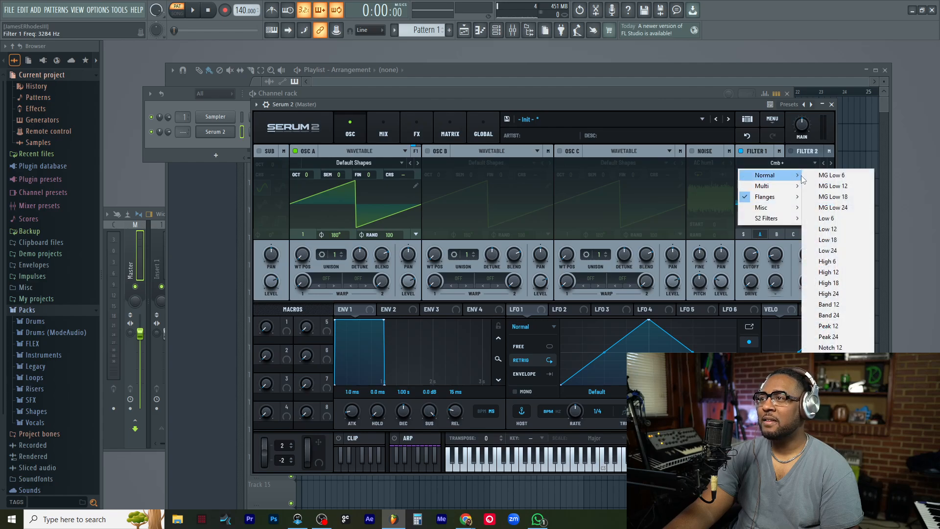
pyautogui.click(820, 208)
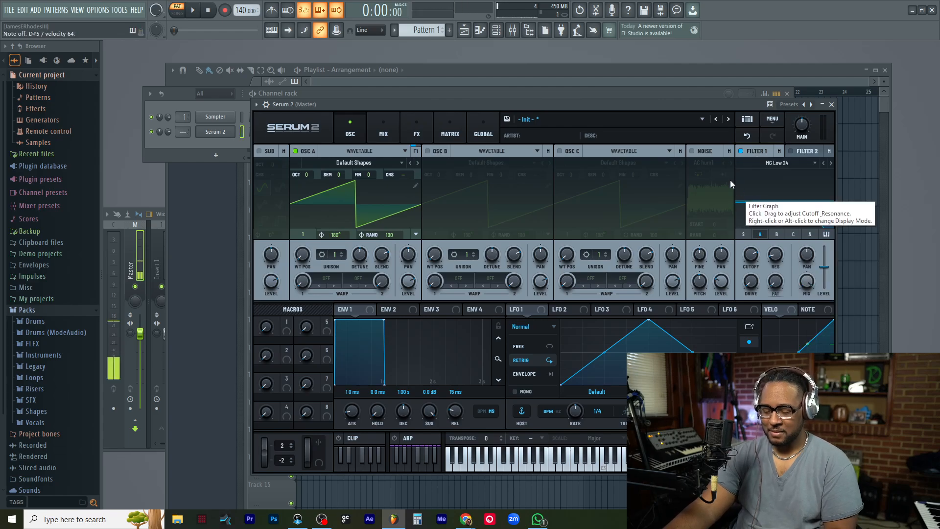
pyautogui.moveTo(753, 256); pyautogui.dragTo(681, 270)
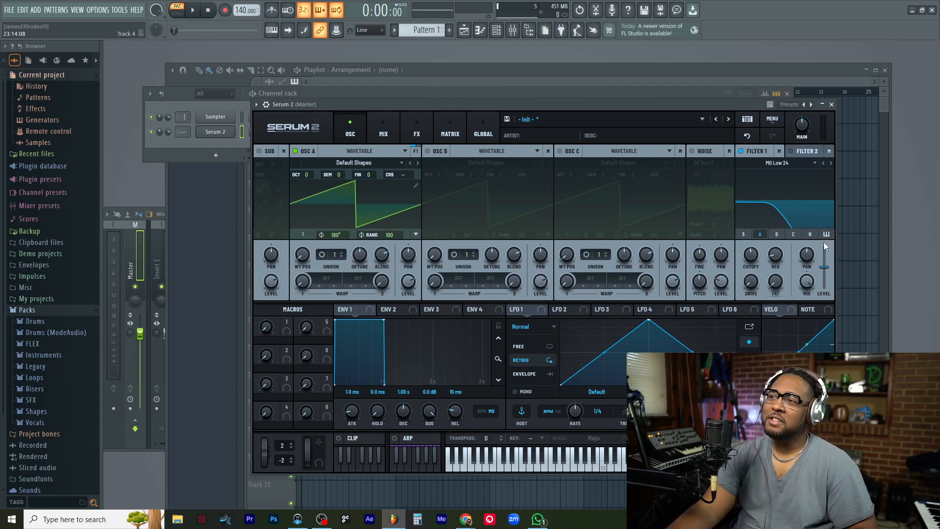
pyautogui.scroll(2, 748, 260)
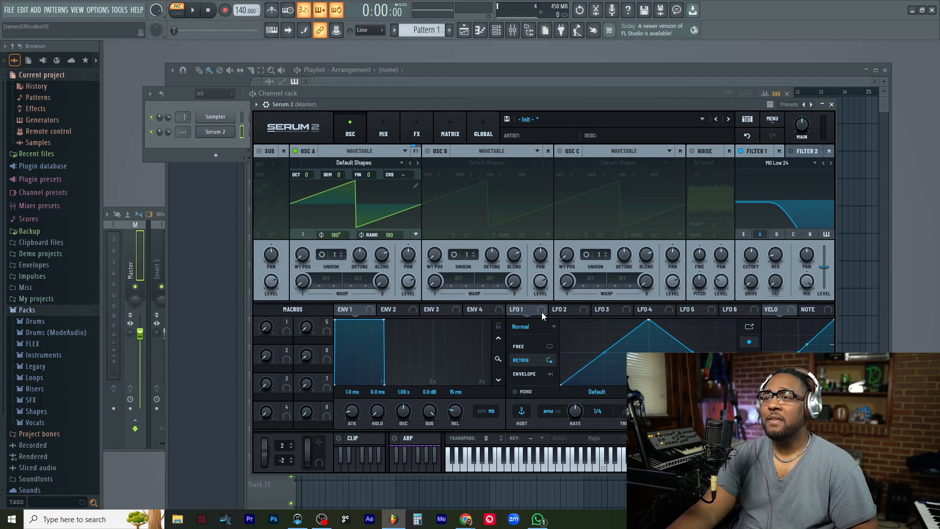
# Assign LFO 1 to the Filter 1 cutoff and switch its rate to hertz at about 7.4 Hz
pyautogui.moveTo(543, 316); pyautogui.dragTo(755, 260)
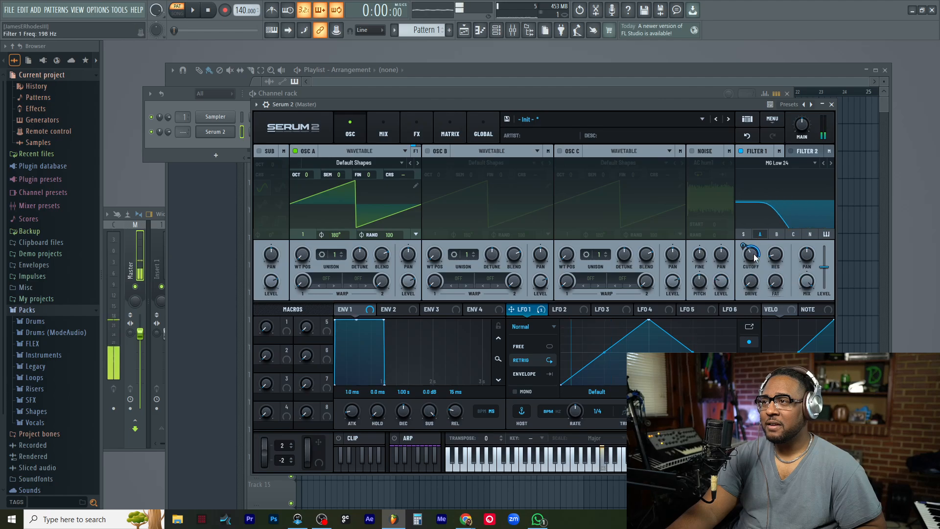
pyautogui.click(554, 411)
pyautogui.moveTo(576, 411)
pyautogui.mouseDown()
pyautogui.moveTo(588, 369)
pyautogui.moveTo(590, 419)
pyautogui.moveTo(574, 415)
pyautogui.mouseUp()
pyautogui.rightClick(564, 411)
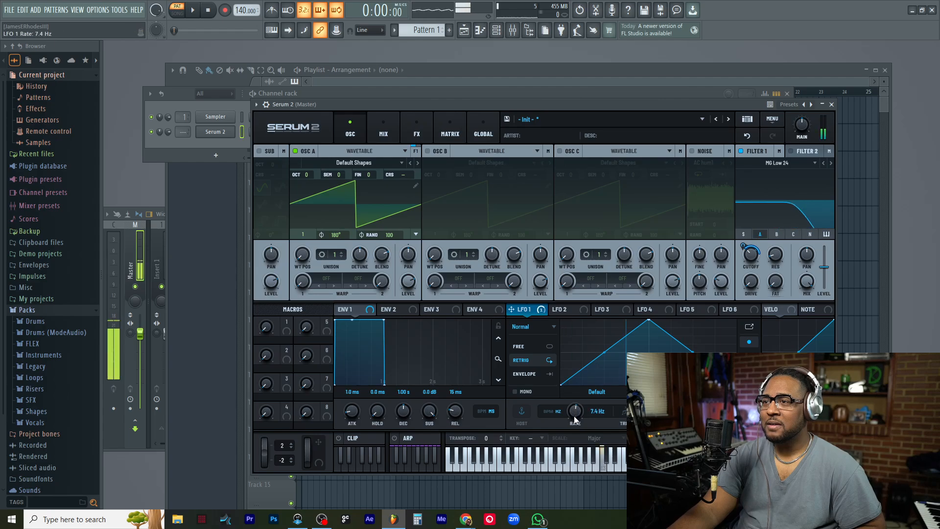
# Load the Saw Down Curved basic shape into LFO 1 and set its rate to about 7.4 Hz
pyautogui.click(547, 328)
pyautogui.click(607, 404)
pyautogui.click(601, 392)
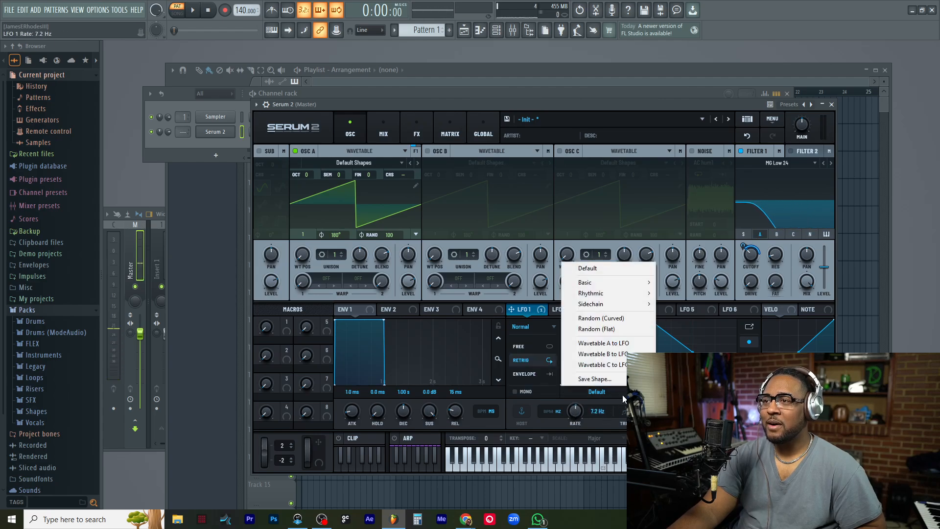
pyautogui.moveTo(618, 284)
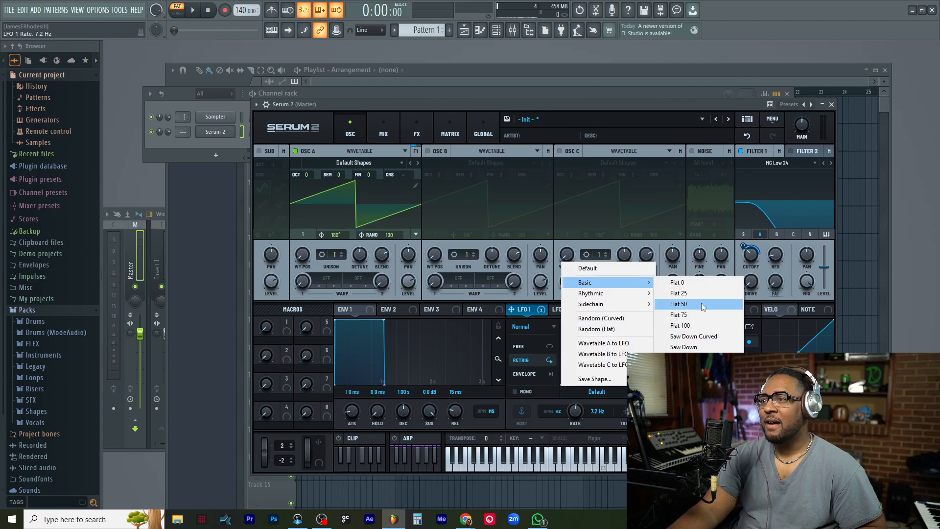
pyautogui.click(708, 337)
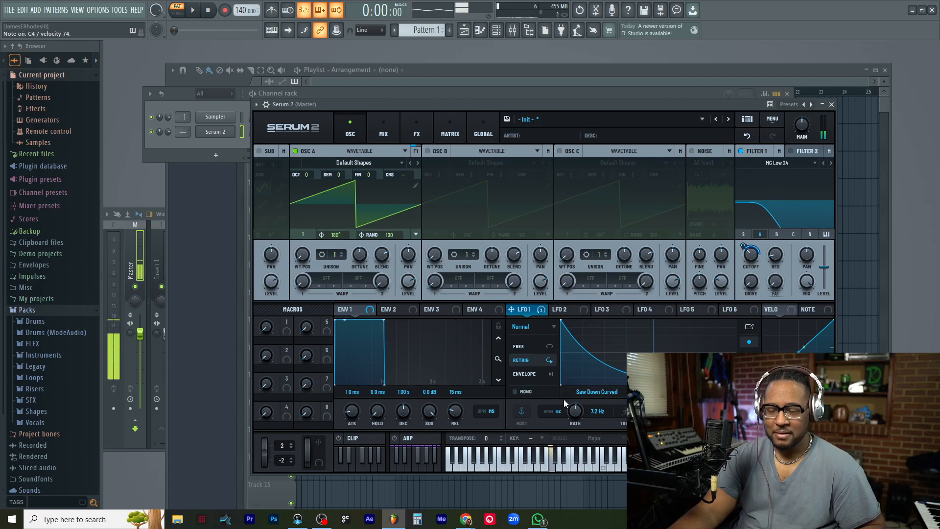
pyautogui.moveTo(578, 414)
pyautogui.mouseDown()
pyautogui.moveTo(582, 404)
pyautogui.moveTo(583, 420)
pyautogui.mouseUp()
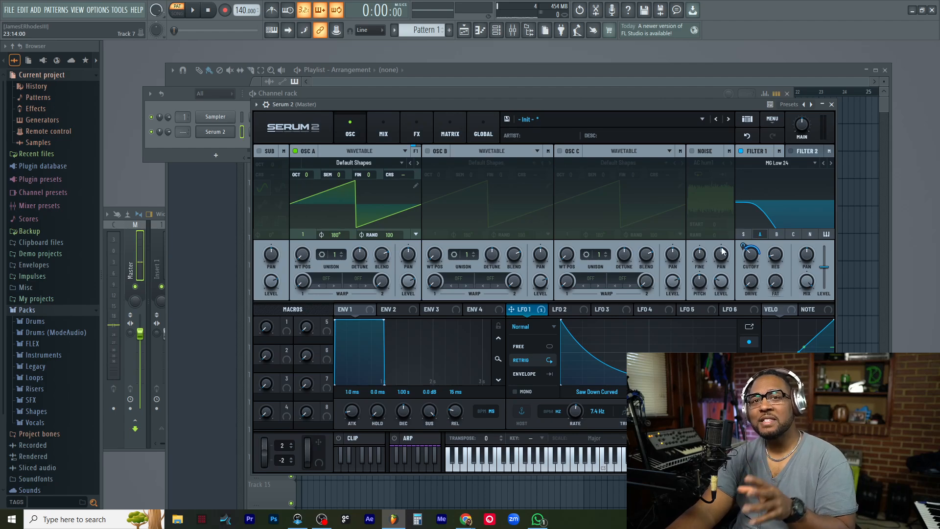
# Reset the Filter 1 cutoff and remove all its modulators, sweeping the cutoff manually to a higher frequency
pyautogui.rightClick(750, 258)
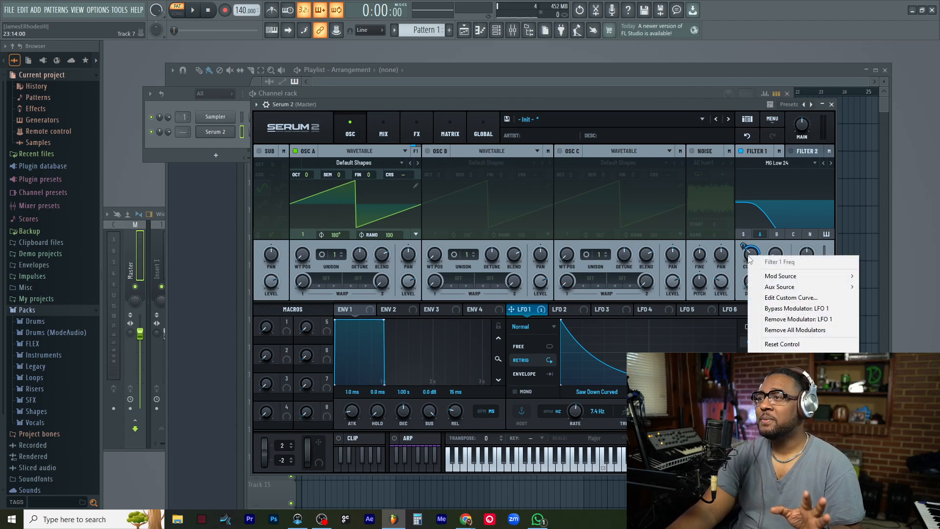
pyautogui.click(791, 344)
pyautogui.rightClick(749, 255)
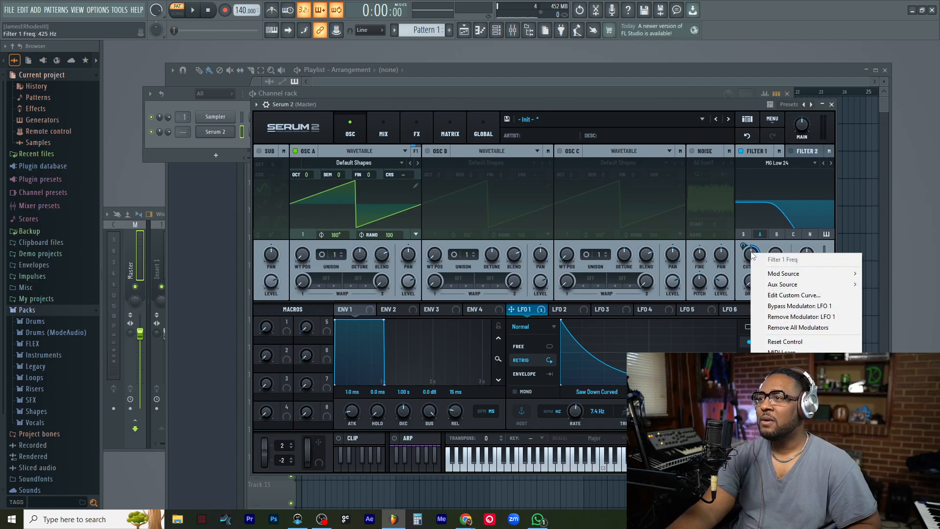
pyautogui.click(790, 328)
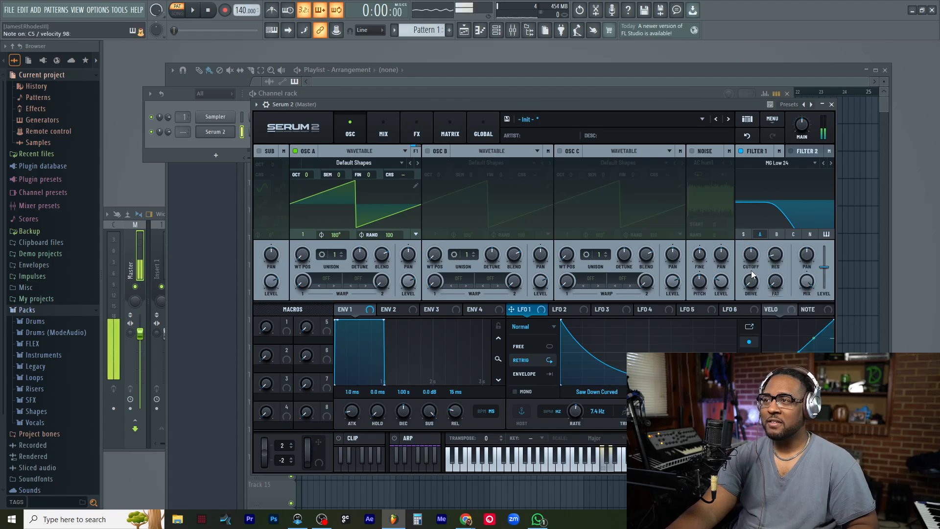
pyautogui.moveTo(743, 263); pyautogui.dragTo(753, 223)
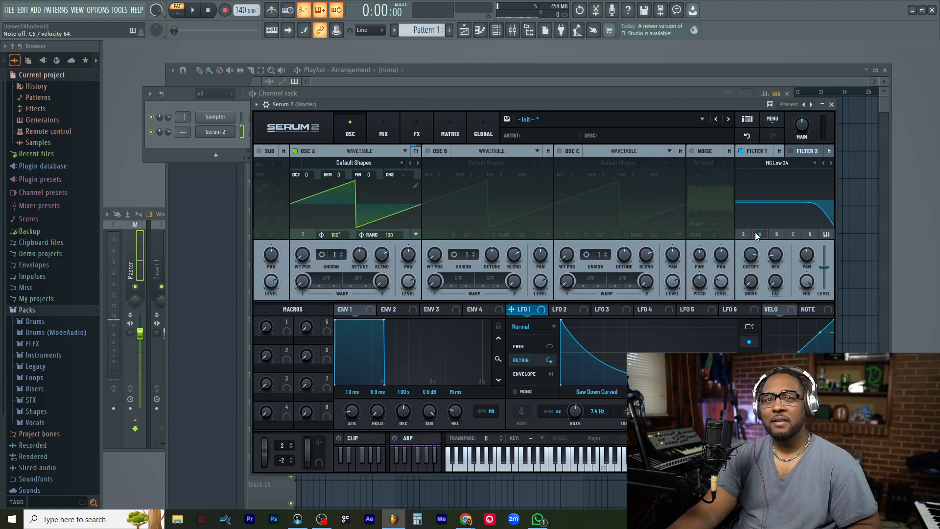
# Assign Envelope 2 to the Filter 1 cutoff and shape it with about 448 ms decay and 7% sustain
pyautogui.click(407, 308)
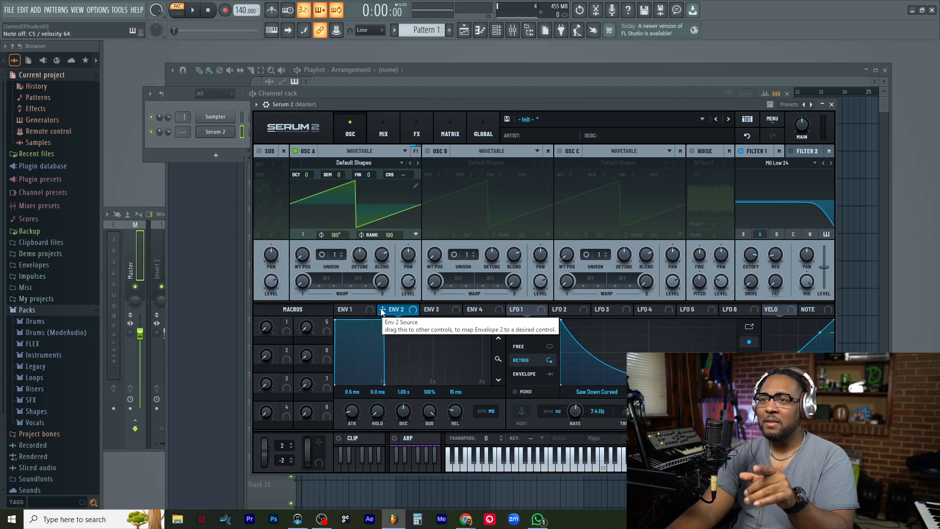
pyautogui.moveTo(380, 312); pyautogui.dragTo(751, 257)
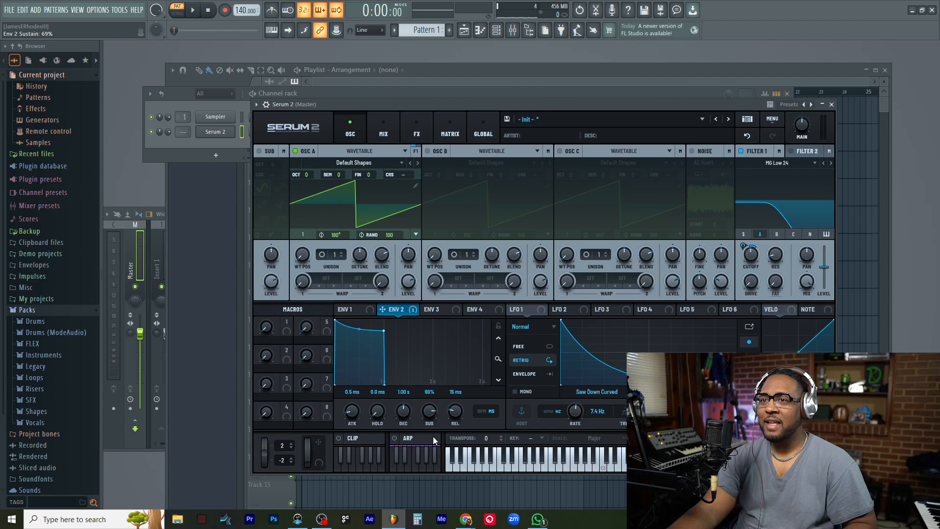
pyautogui.moveTo(432, 437); pyautogui.dragTo(433, 442)
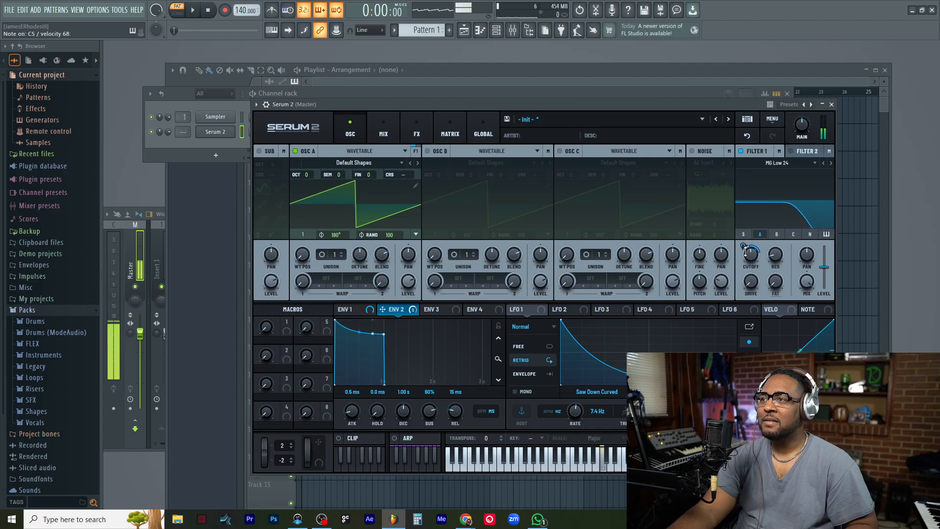
pyautogui.moveTo(404, 413); pyautogui.dragTo(436, 475)
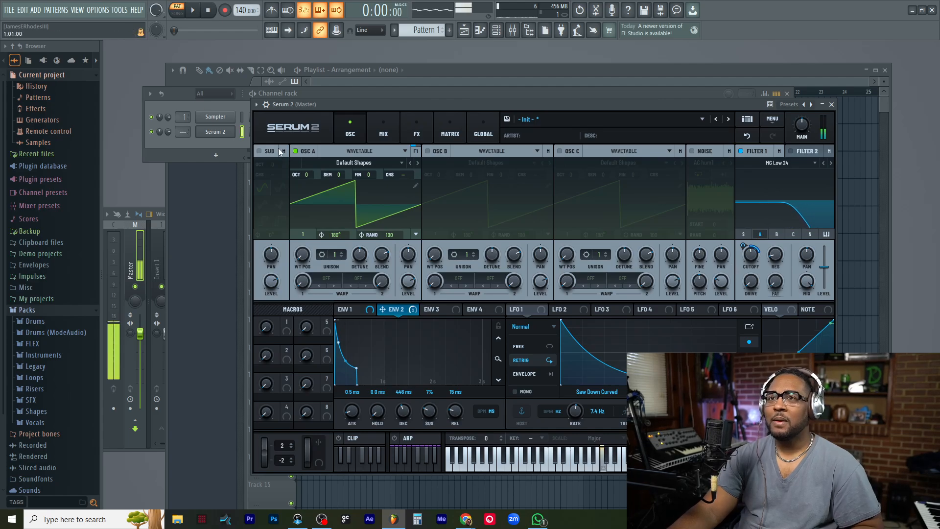
# Lower Oscillator A to octave -2 and enable the sub oscillator at octave -3
pyautogui.moveTo(306, 174); pyautogui.dragTo(310, 187)
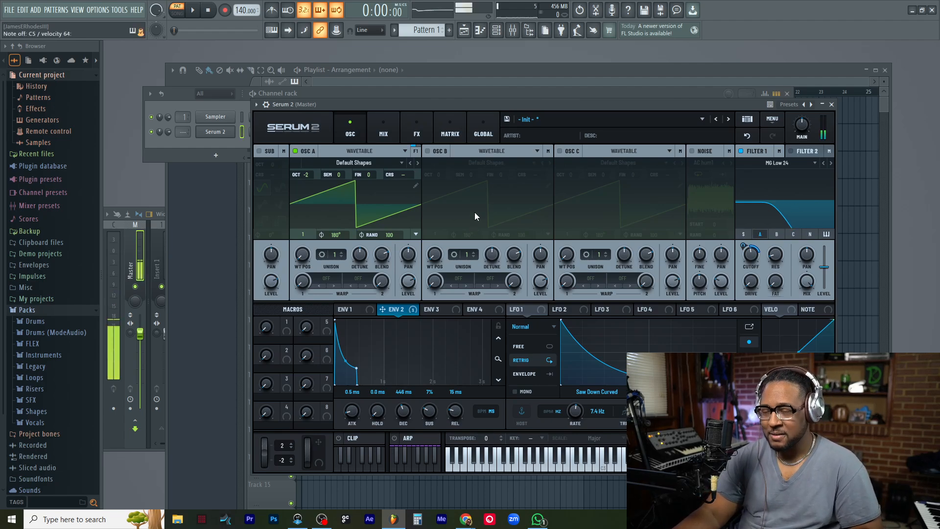
pyautogui.click(260, 151)
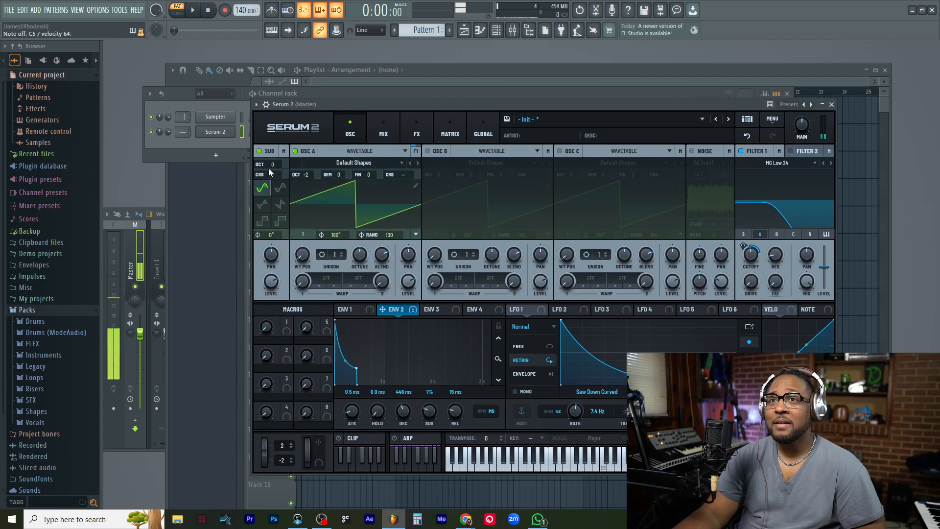
pyautogui.moveTo(274, 165); pyautogui.dragTo(275, 176)
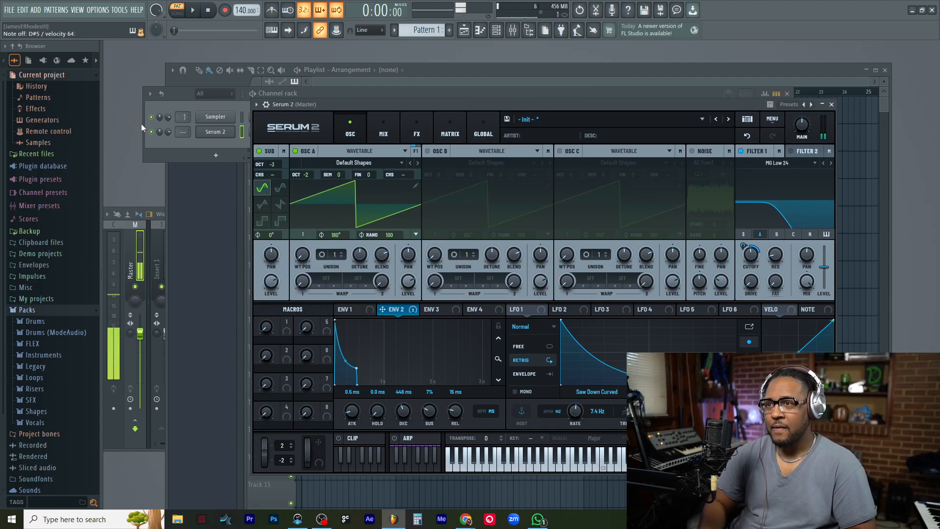
# Give Oscillator A 3 unison voices and reduce its detune
pyautogui.click(343, 253)
pyautogui.click(342, 253)
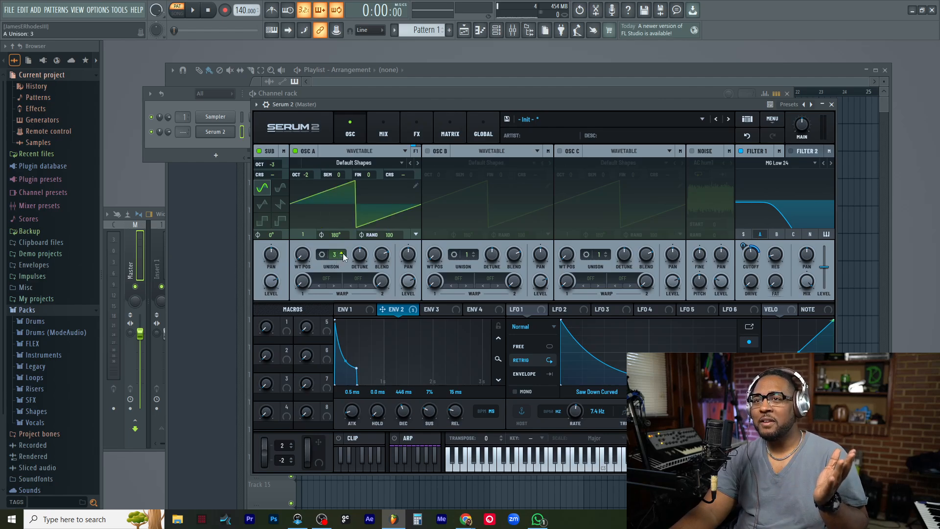
pyautogui.moveTo(367, 258); pyautogui.dragTo(364, 281)
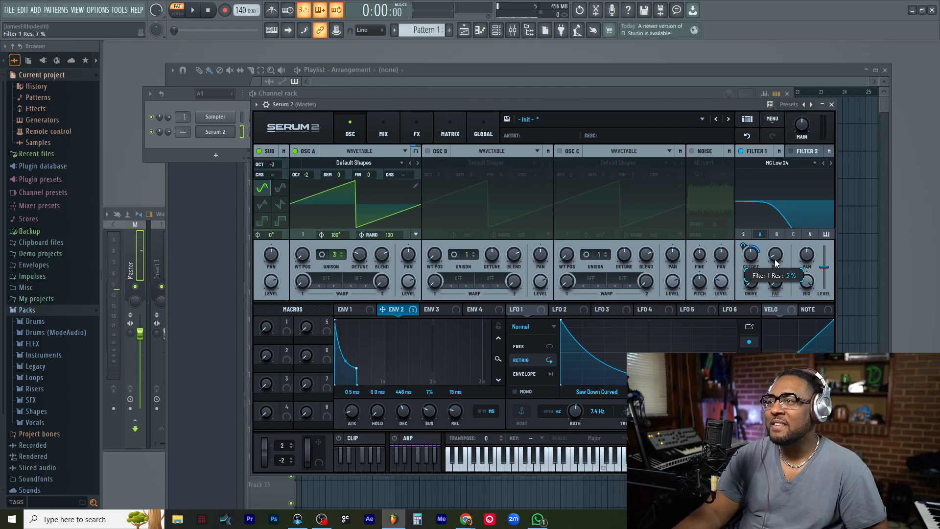
# Raise the Filter 1 resonance to about 67% and shorten the Envelope 2 decay to about 258 ms
pyautogui.moveTo(776, 263); pyautogui.dragTo(799, 213)
pyautogui.moveTo(407, 410); pyautogui.dragTo(407, 415)
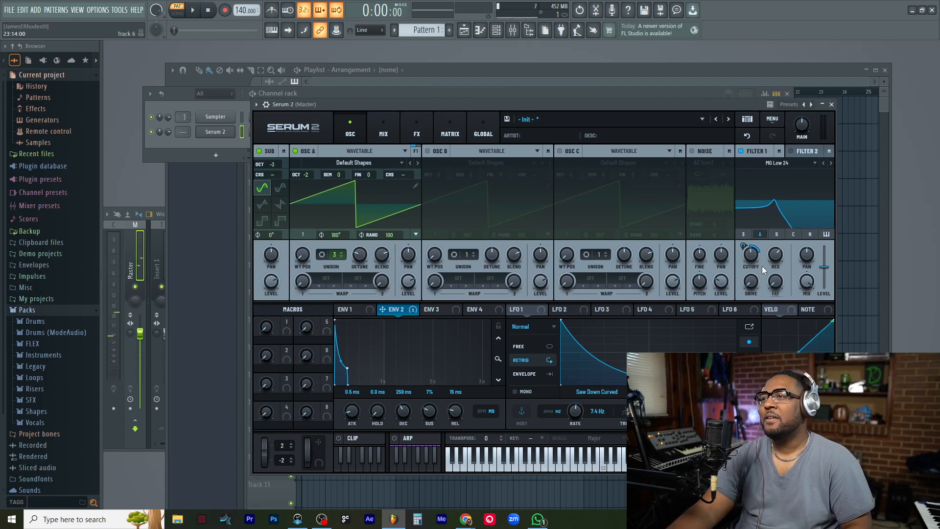
pyautogui.moveTo(779, 256)
pyautogui.mouseDown()
pyautogui.moveTo(786, 232)
pyautogui.moveTo(783, 251)
pyautogui.mouseUp()
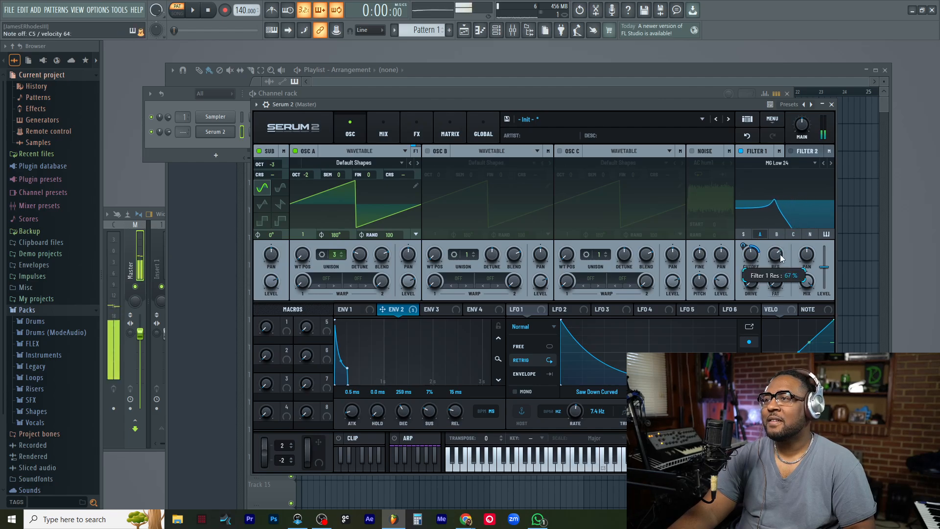
# Enable Oscillator B at octave -1 through Filter 1, with 2 unison voices and reduced detune
pyautogui.click(429, 151)
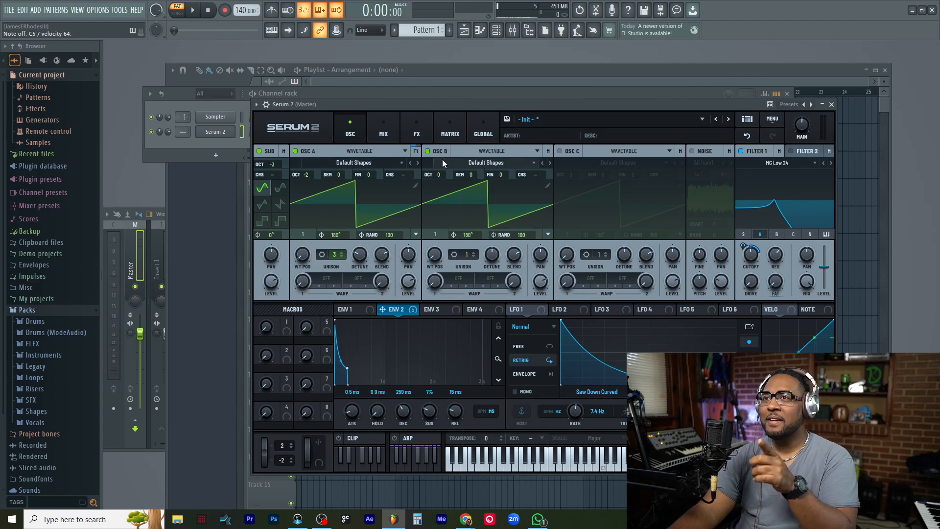
pyautogui.click(776, 235)
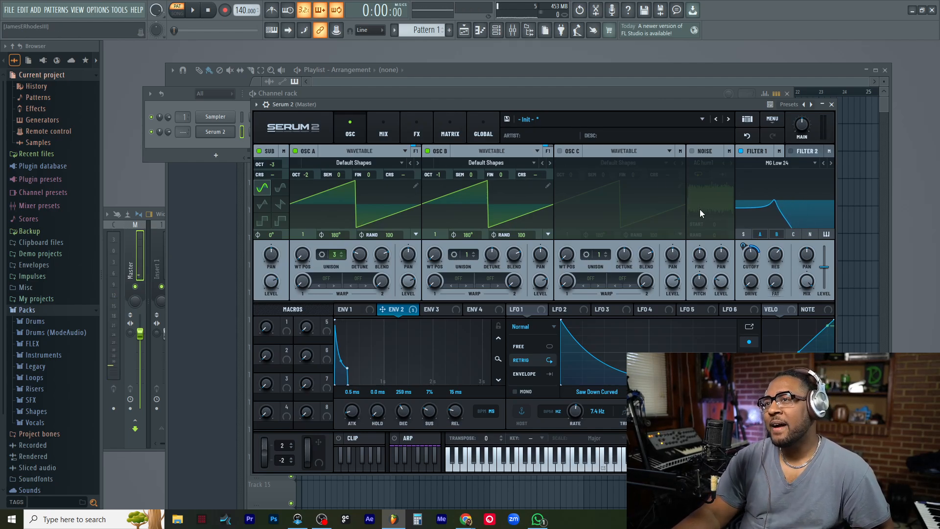
pyautogui.click(473, 253)
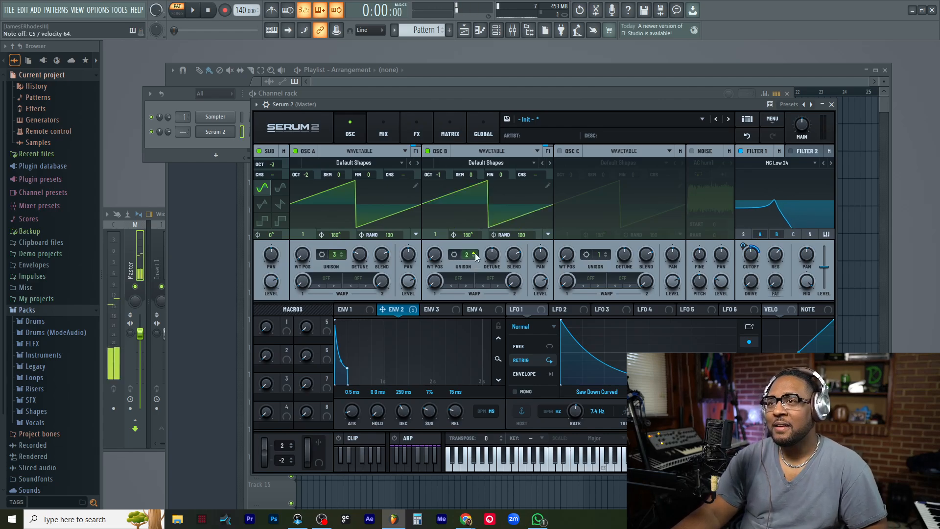
pyautogui.moveTo(498, 258); pyautogui.dragTo(490, 279)
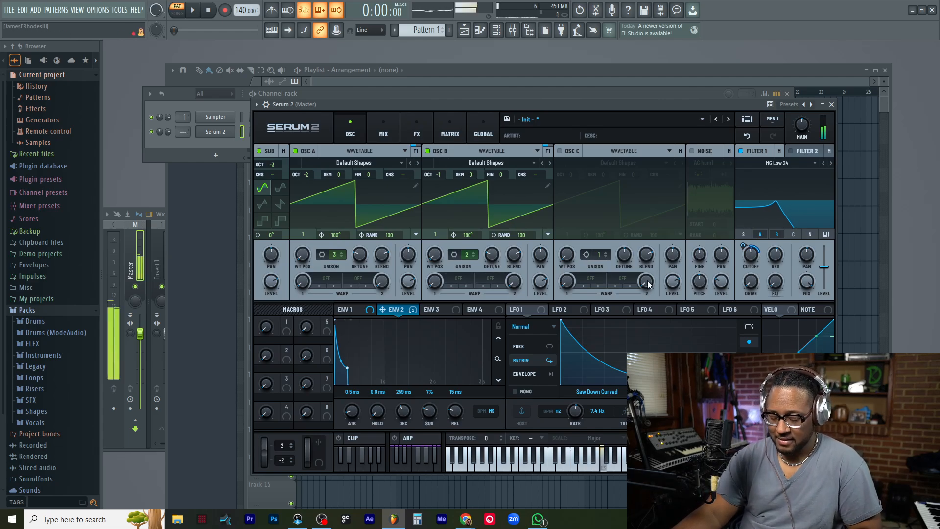
# Assign LFO 2 to the Filter 1 cutoff with a reduced modulation amount and set its rate to 1/8
pyautogui.click(563, 311)
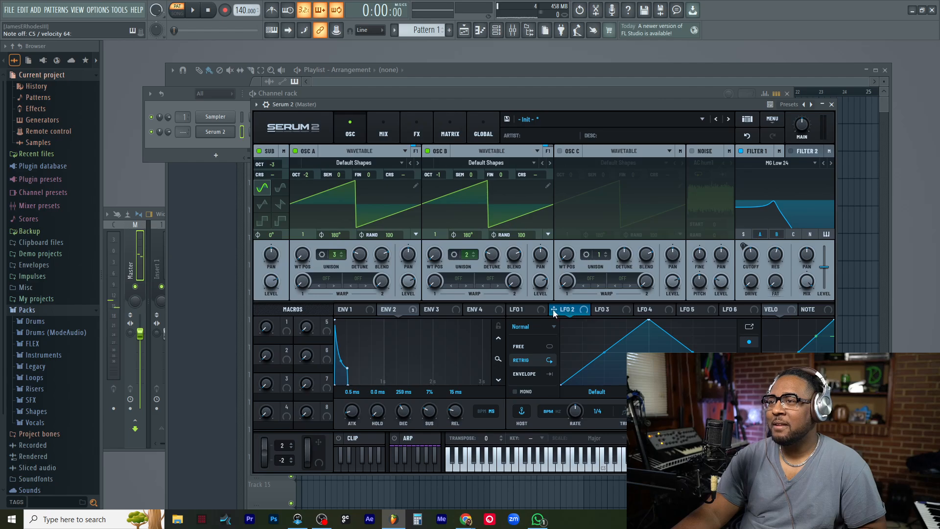
pyautogui.moveTo(554, 310); pyautogui.dragTo(753, 258)
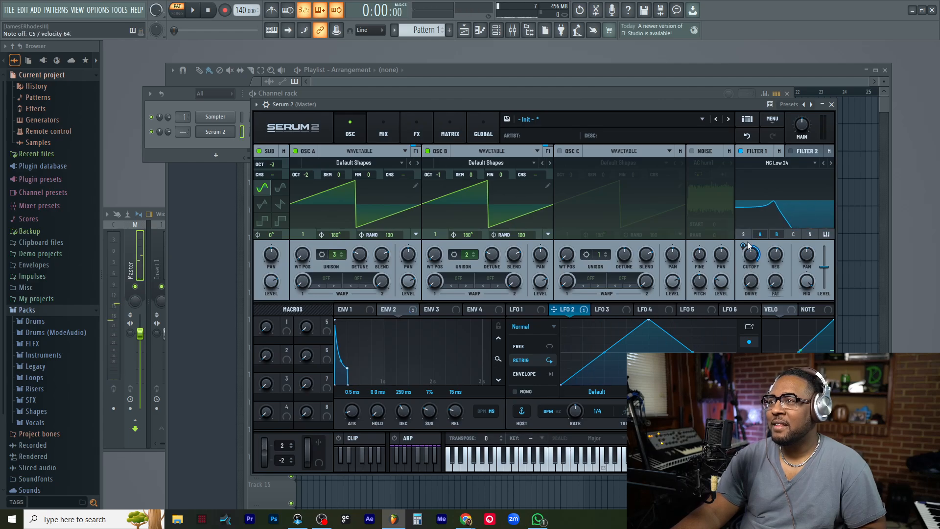
pyautogui.moveTo(743, 244); pyautogui.dragTo(744, 267)
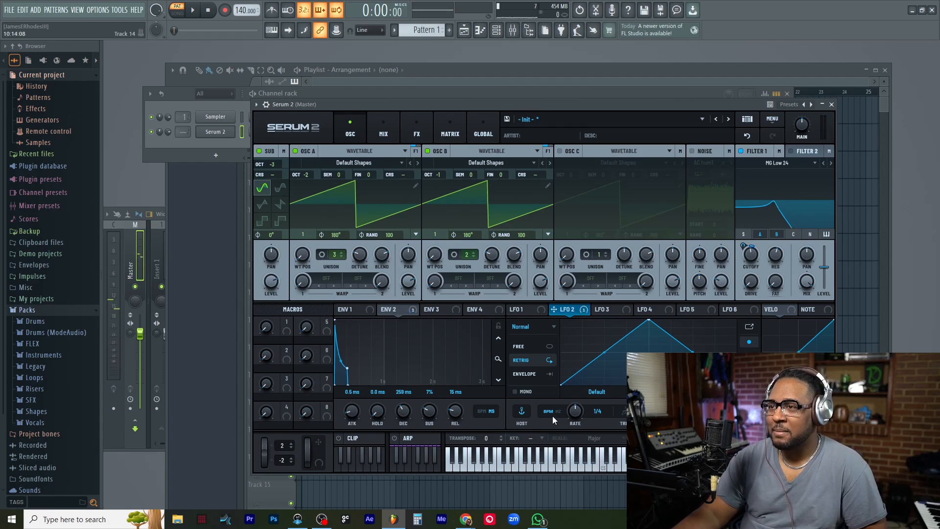
pyautogui.moveTo(577, 411); pyautogui.dragTo(580, 406)
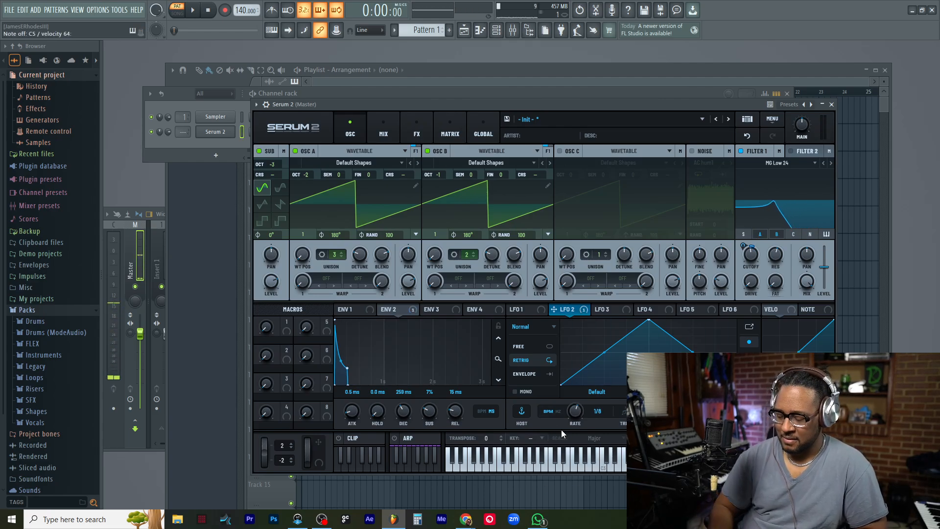